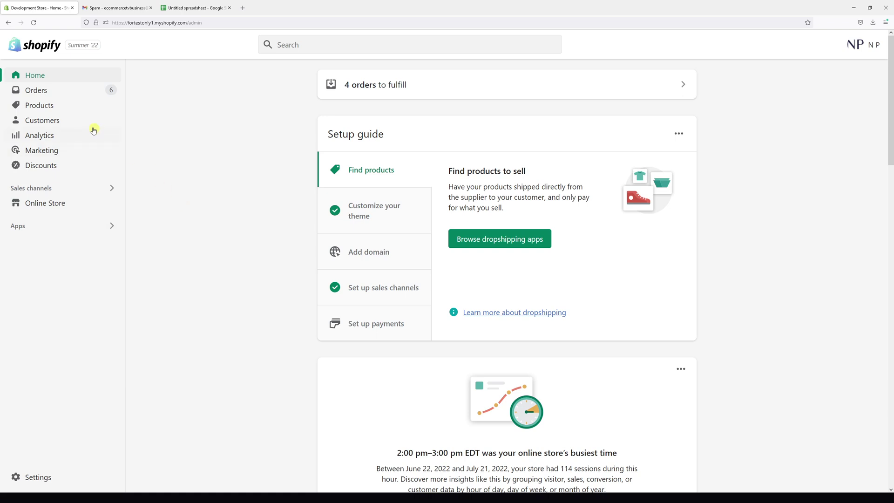
Open the Shopify Orders list from the left sidebar.
click(80, 91)
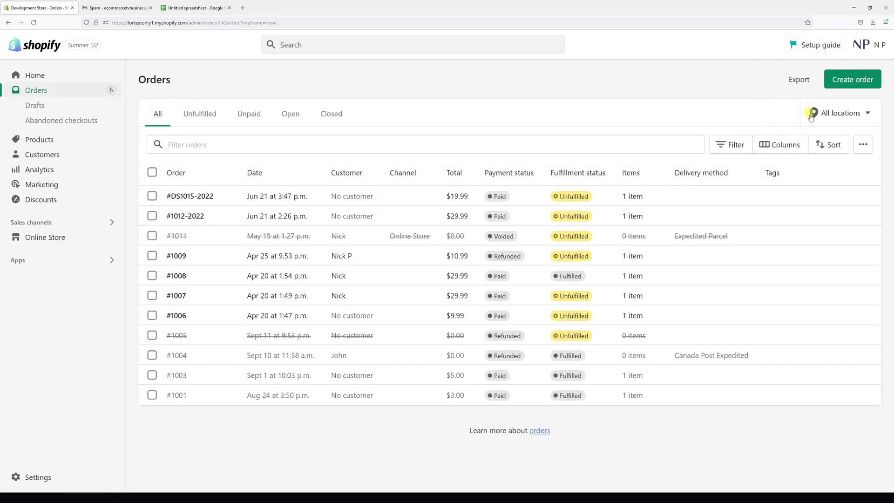
Preview the export options for all orders and a date range, then cancel without exporting.
click(799, 79)
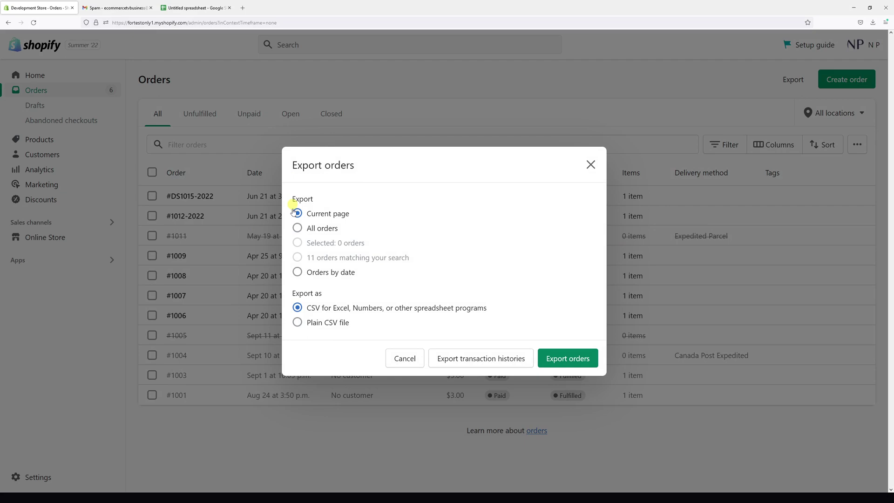
click(319, 233)
click(298, 273)
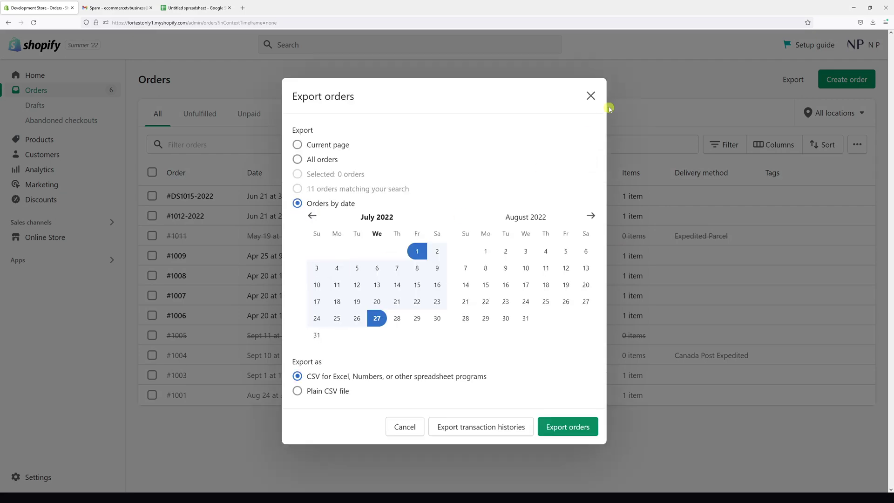
click(589, 94)
Select orders #1009, #1008 and #1007 in the orders list.
click(152, 256)
click(151, 275)
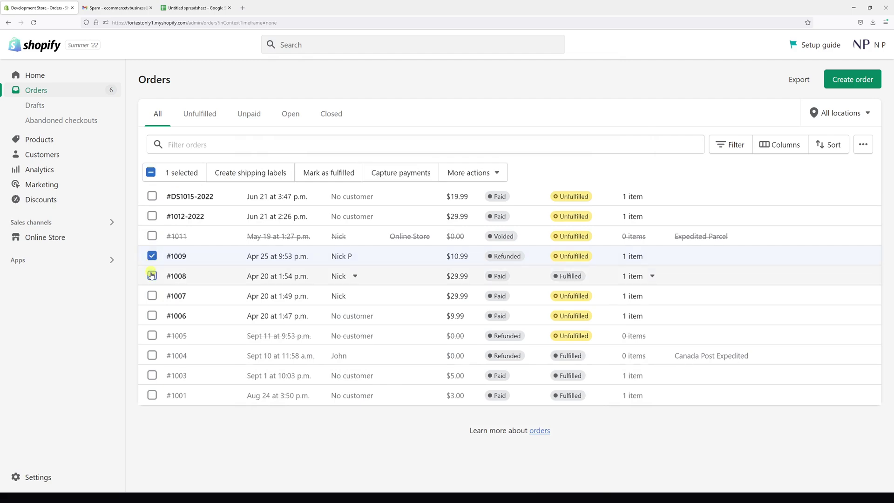
click(152, 296)
Export all orders in the 'CSV for Excel, Numbers' format for email delivery.
click(796, 83)
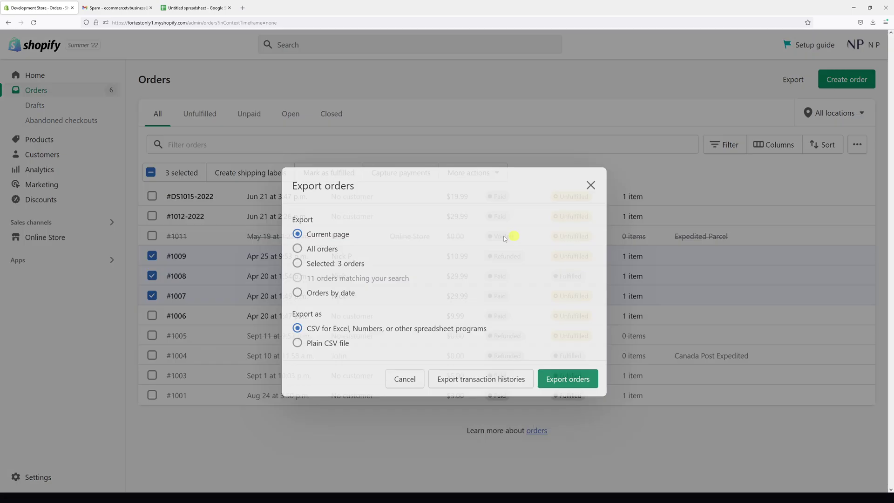
click(315, 244)
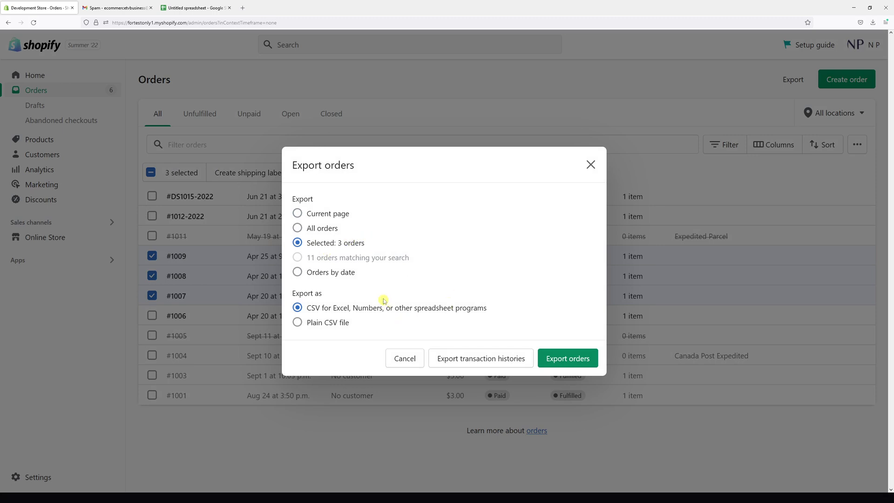
click(323, 228)
click(321, 326)
click(312, 308)
click(554, 364)
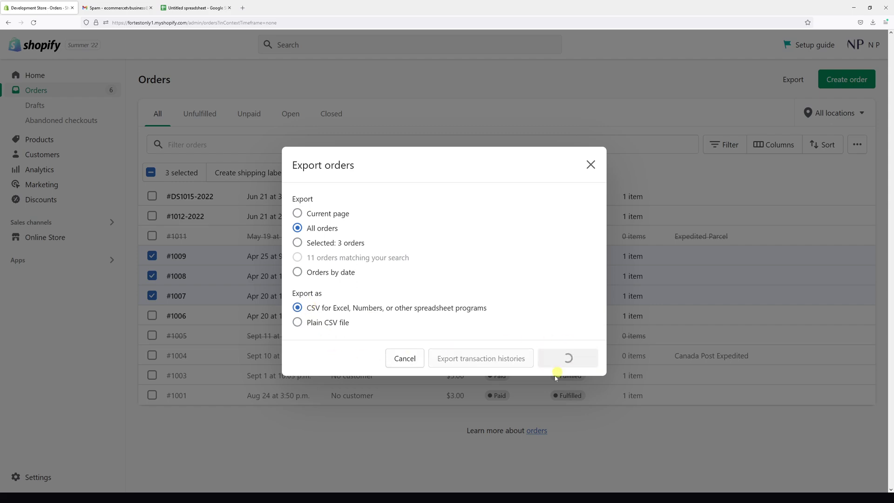
In Gmail, open the 'Export of your orders' email and download orders_export_1.csv.
click(136, 7)
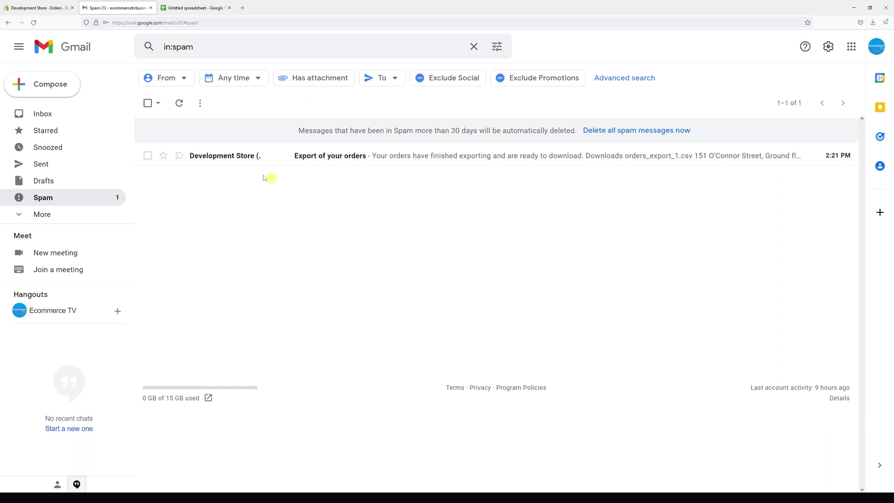
click(223, 155)
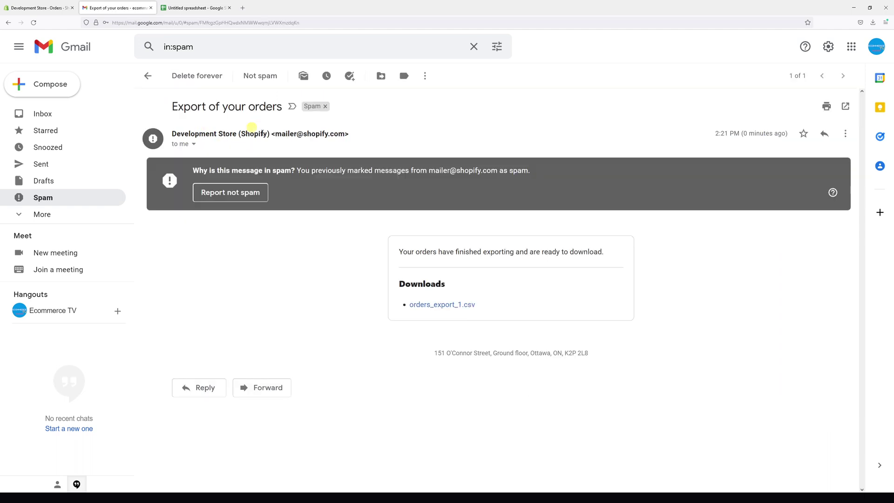
click(459, 305)
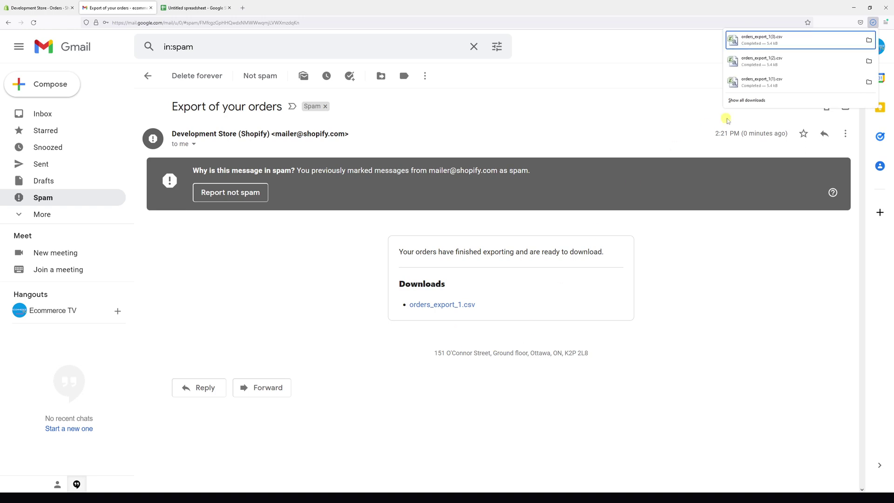
Upload orders_export_1(3).csv to Google Sheets by dragging it from the downloads list.
click(210, 7)
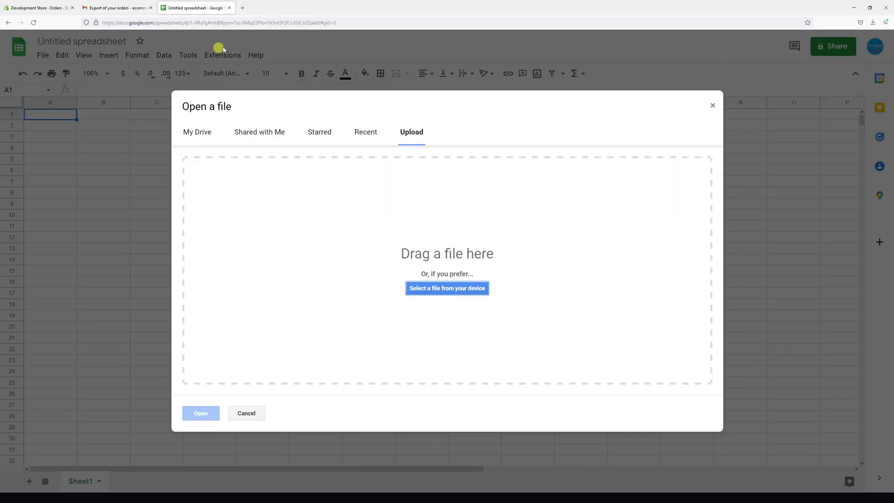
click(873, 22)
drag(795, 38, 520, 144)
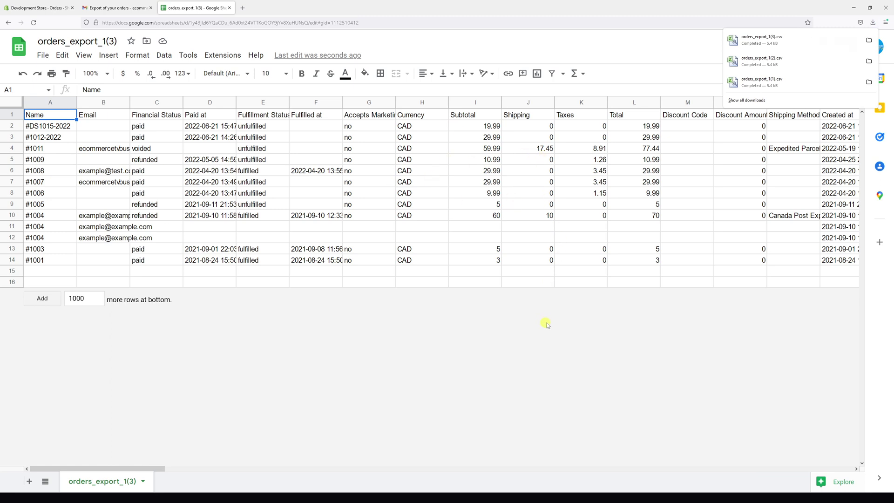
click(542, 285)
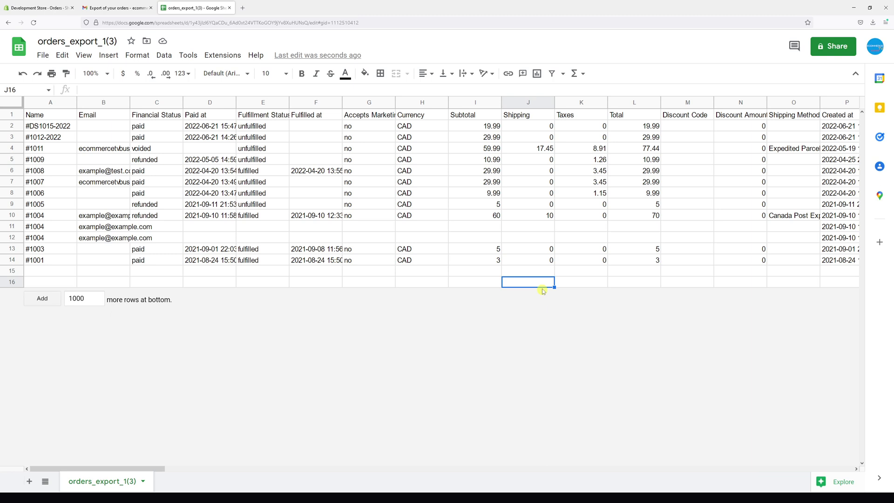